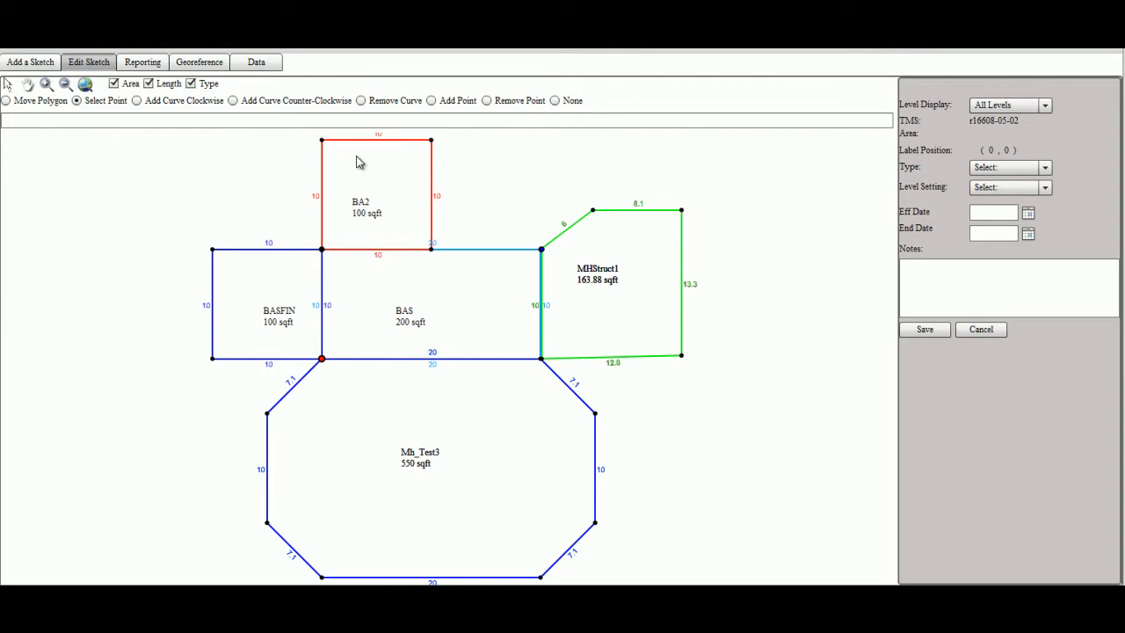
# Try pulling BA2's top-right corner down and inward, then discard the reshaping
pyautogui.click(555, 100)
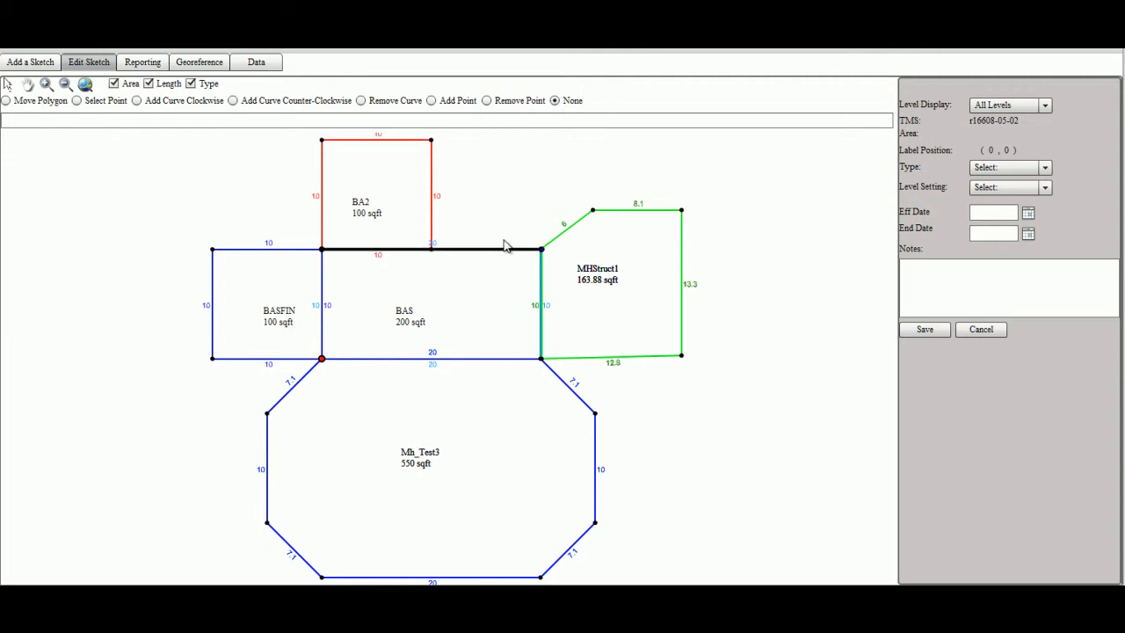
pyautogui.click(359, 202)
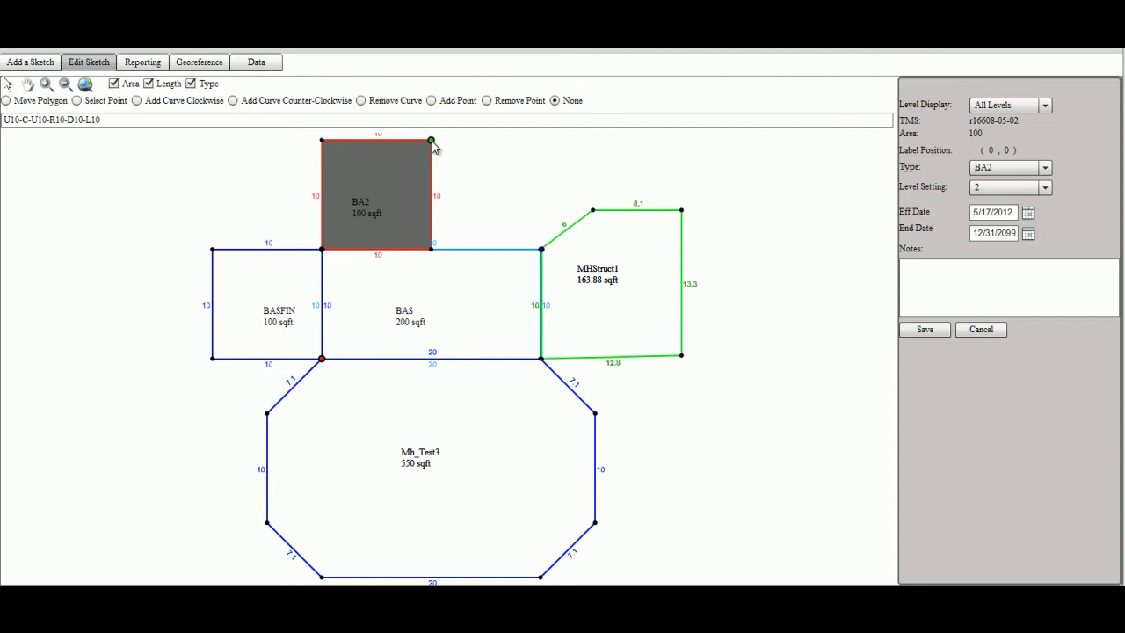
pyautogui.moveTo(432, 144); pyautogui.dragTo(413, 185)
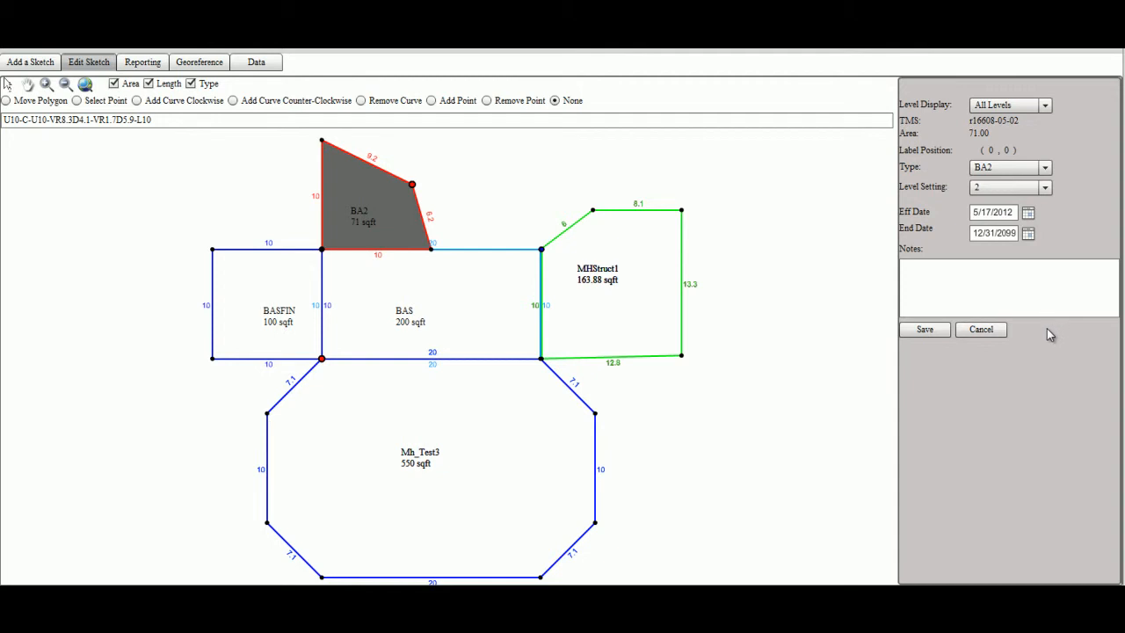
pyautogui.click(982, 329)
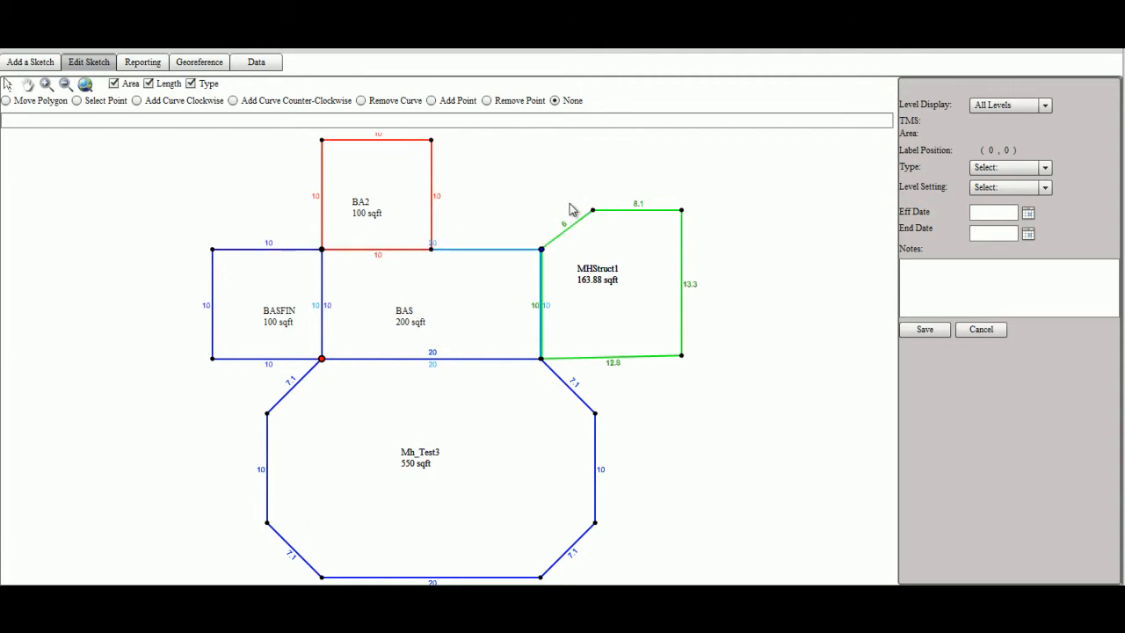
# Move BA2's top-right corner by R10, then discard the edit to restore the square
pyautogui.click(402, 206)
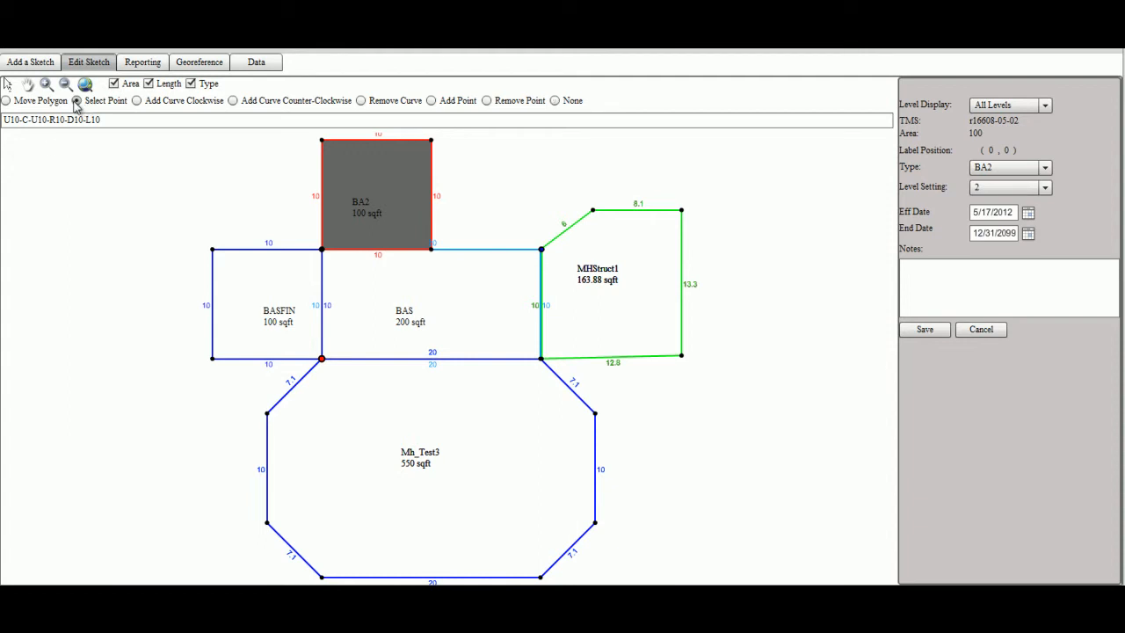
pyautogui.click(77, 100)
pyautogui.click(431, 141)
pyautogui.write('R')
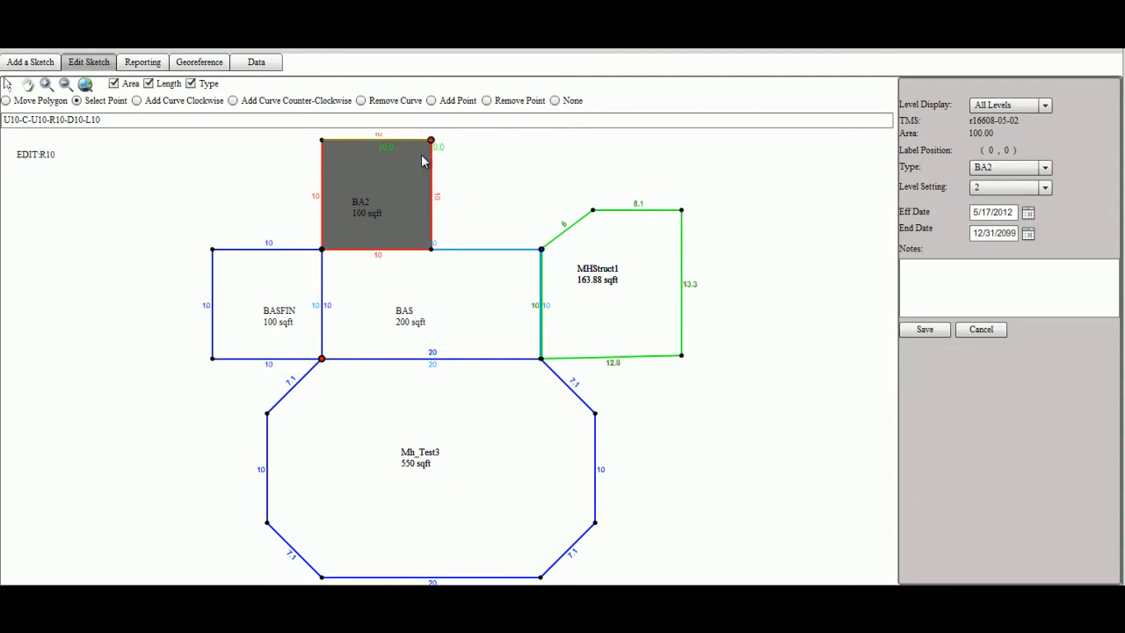
pyautogui.write('10')
pyautogui.press('Return')
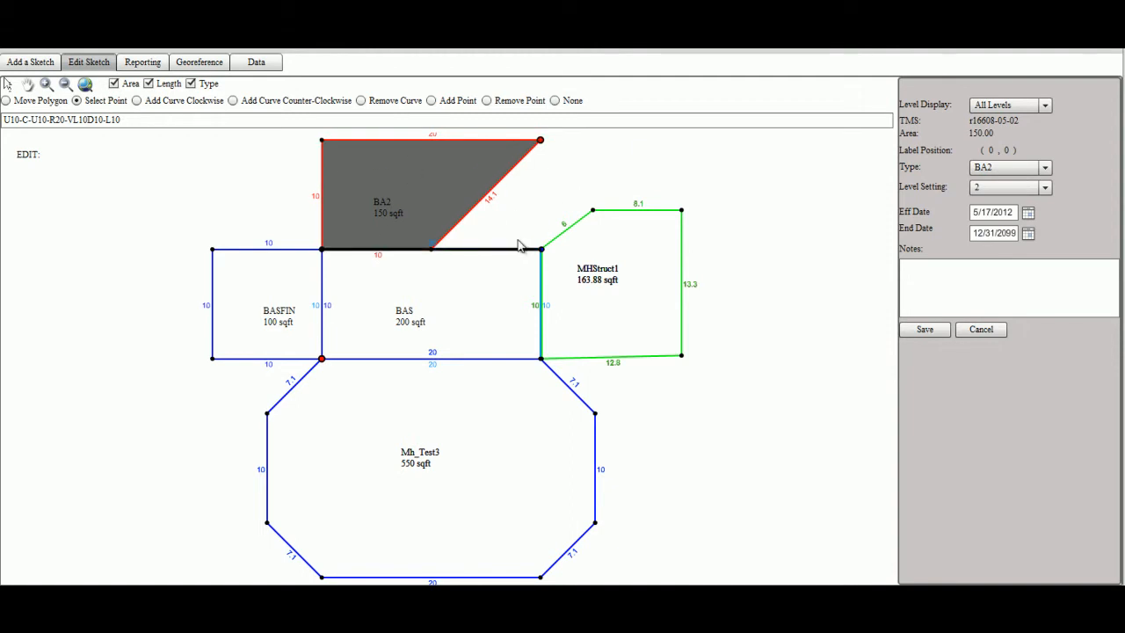
pyautogui.click(978, 331)
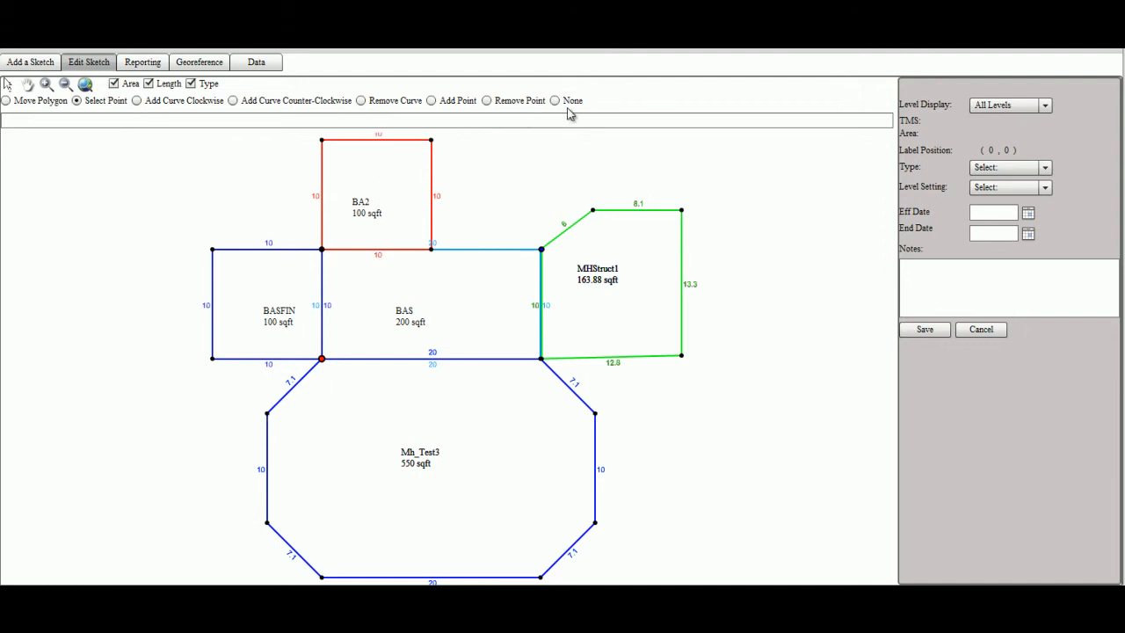
# Add a clockwise curve of 12.3 to BA2's left edge and save it, giving 121.53 sqft
pyautogui.click(555, 101)
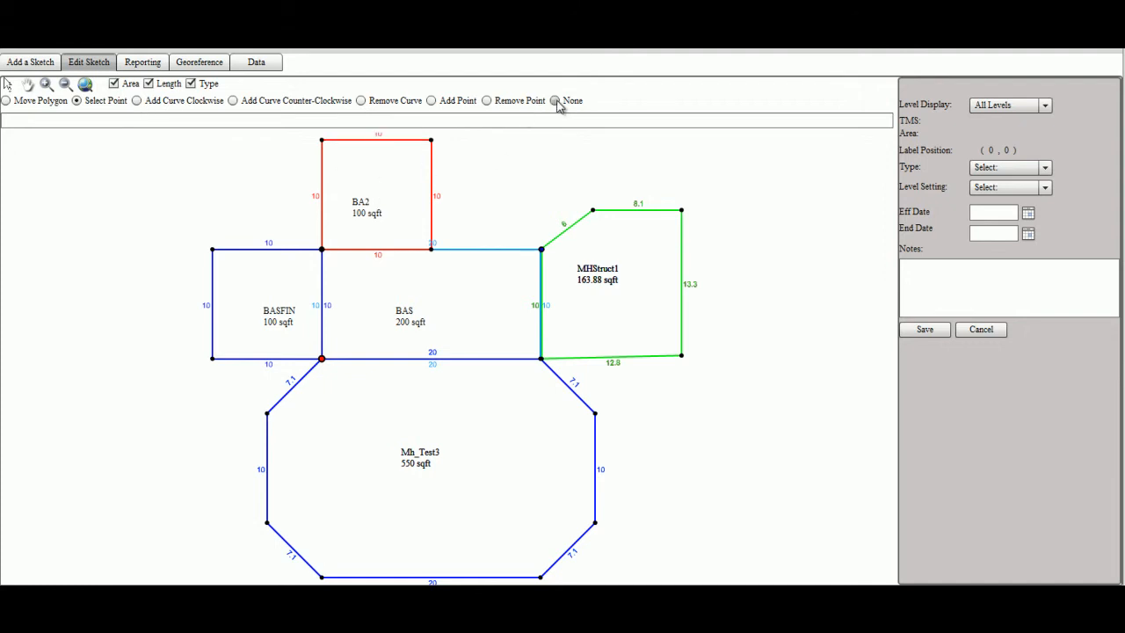
pyautogui.click(392, 194)
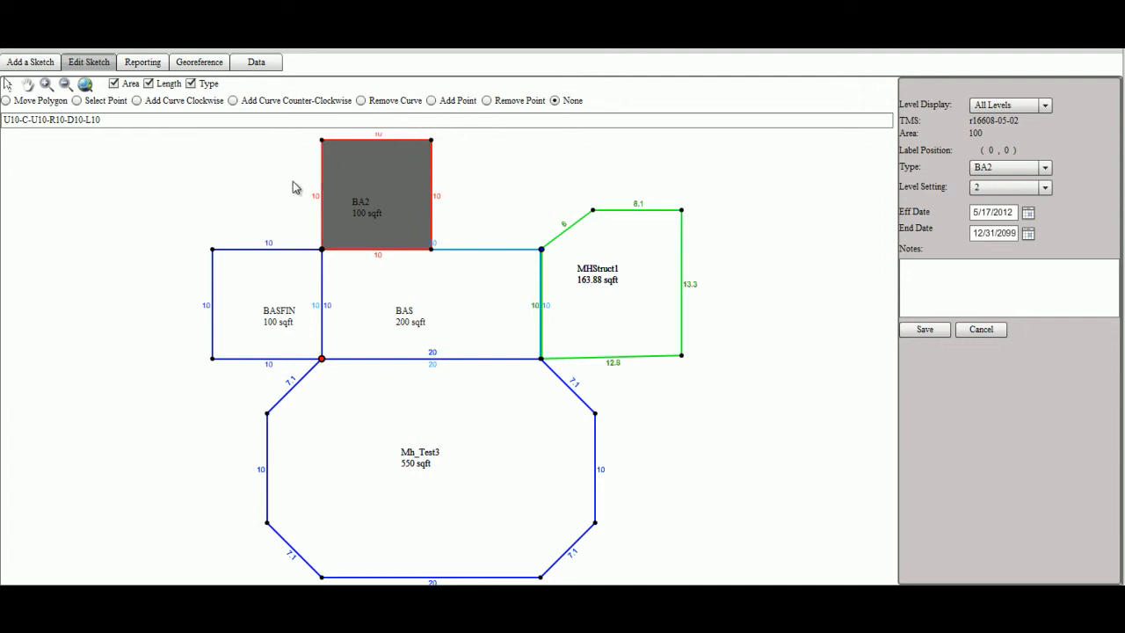
pyautogui.click(137, 101)
pyautogui.click(322, 204)
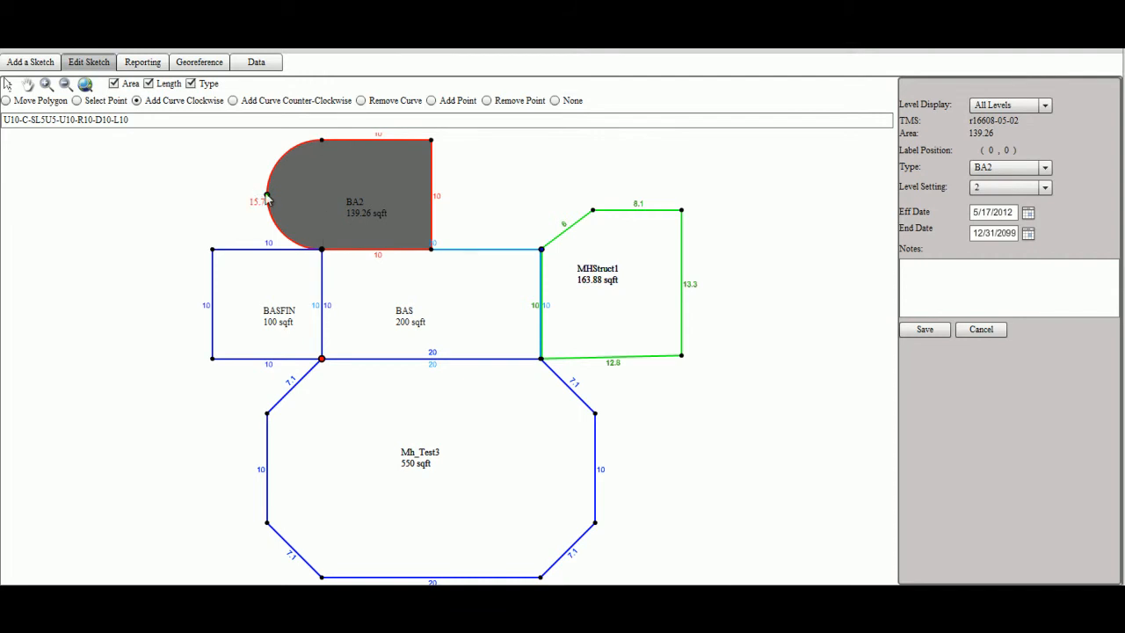
pyautogui.moveTo(267, 197)
pyautogui.mouseDown()
pyautogui.moveTo(283, 194)
pyautogui.moveTo(256, 194)
pyautogui.moveTo(289, 200)
pyautogui.mouseUp()
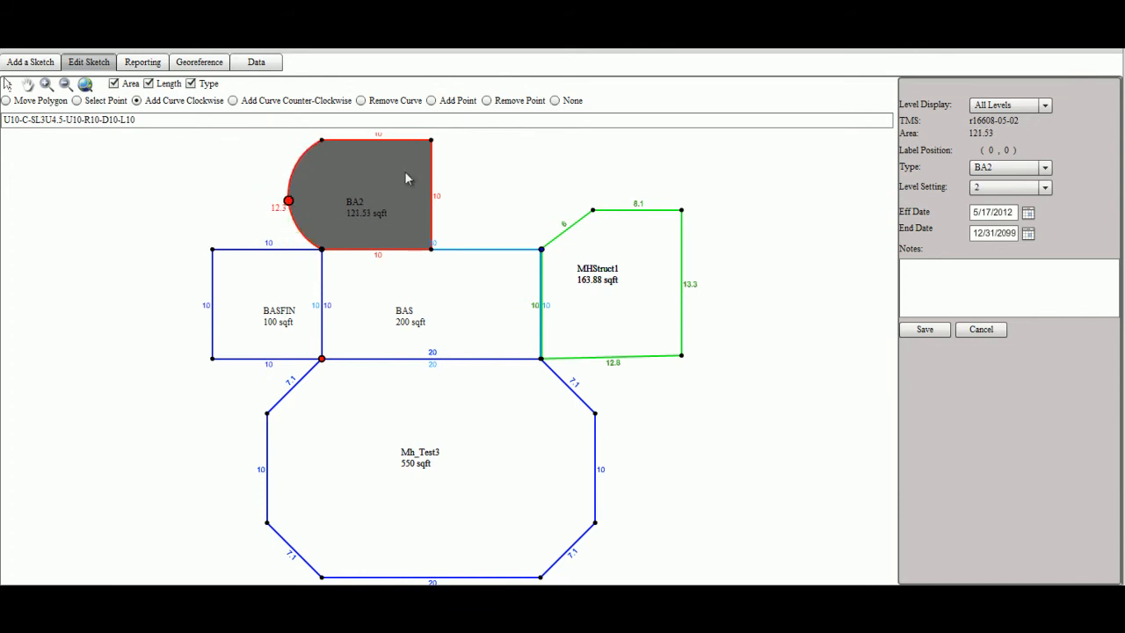
pyautogui.click(936, 331)
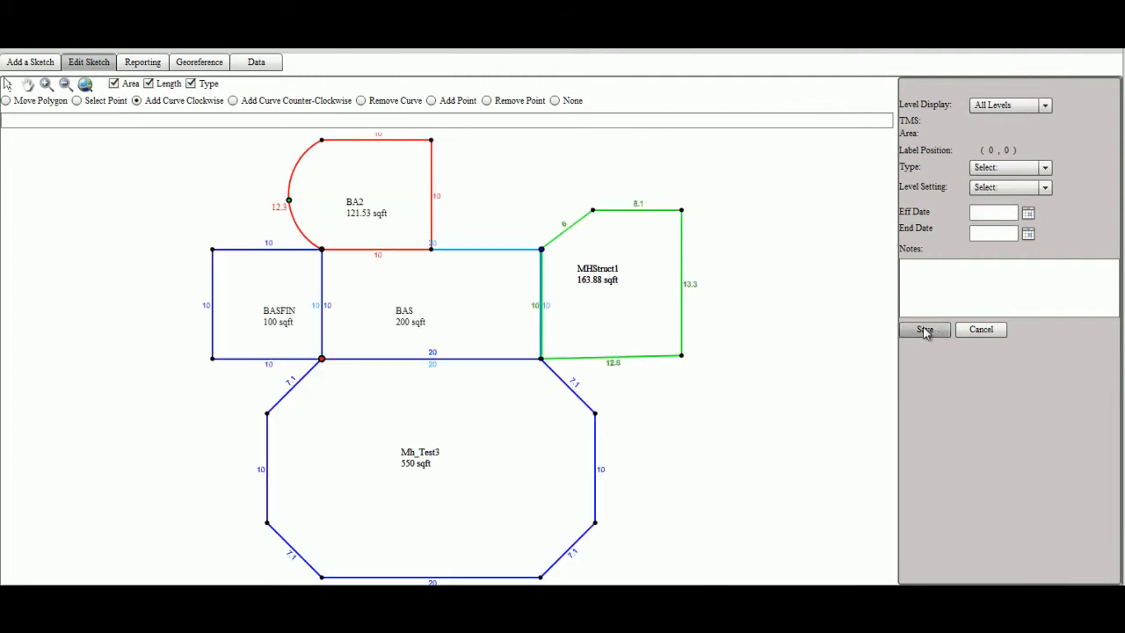
# Remove the curve from BA2's left edge, save it as a 100 sqft square, and reselect BA2
pyautogui.click(397, 197)
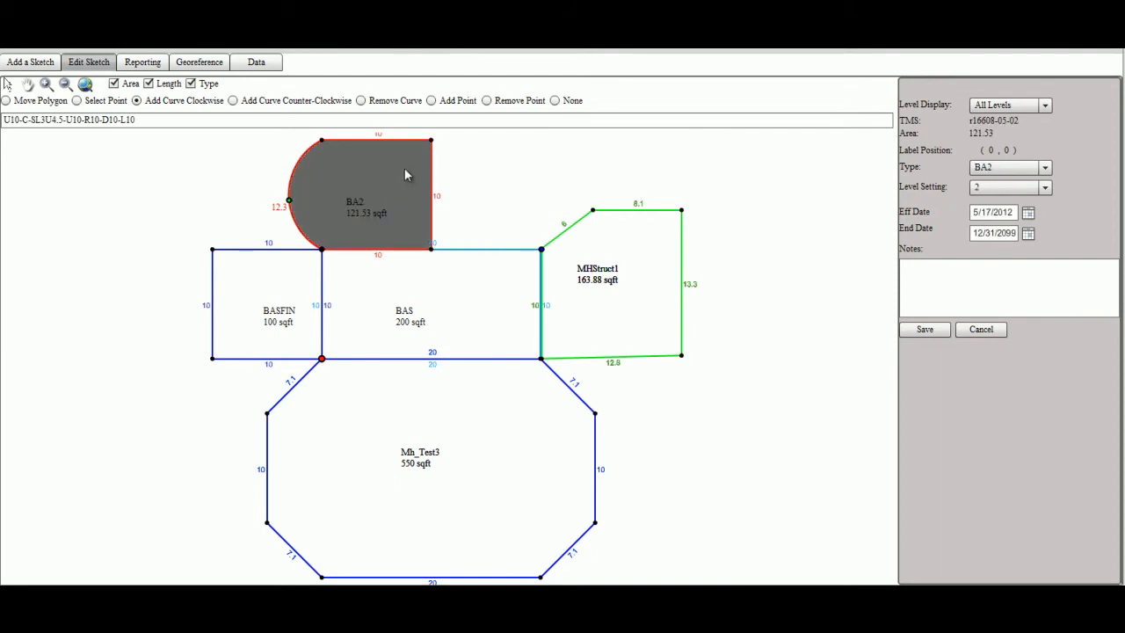
pyautogui.click(380, 140)
pyautogui.click(362, 100)
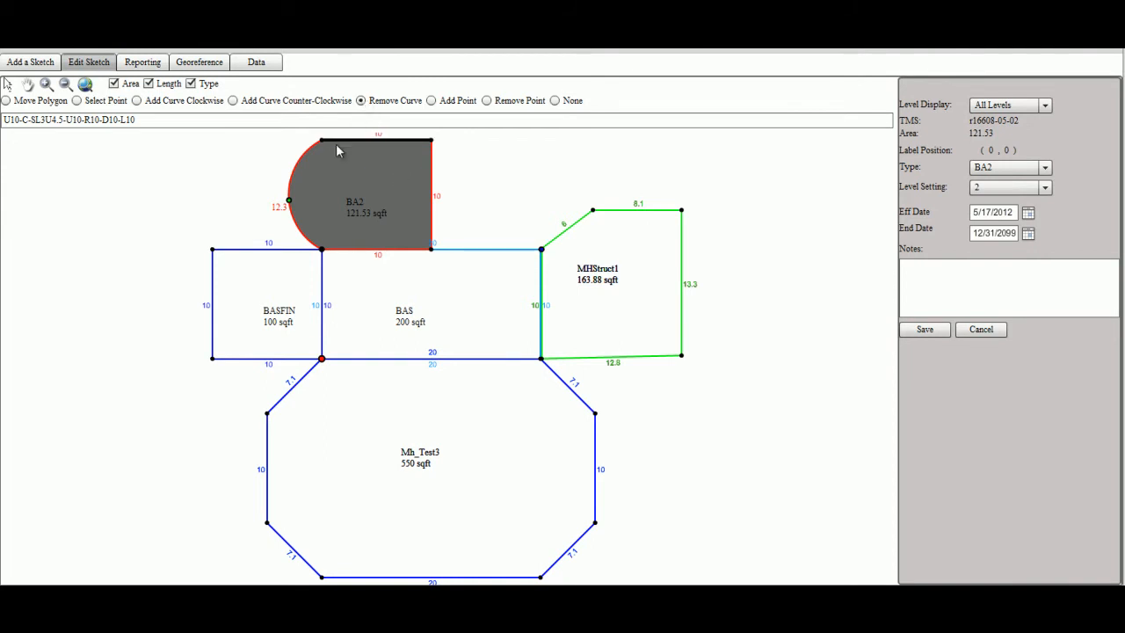
pyautogui.click(318, 186)
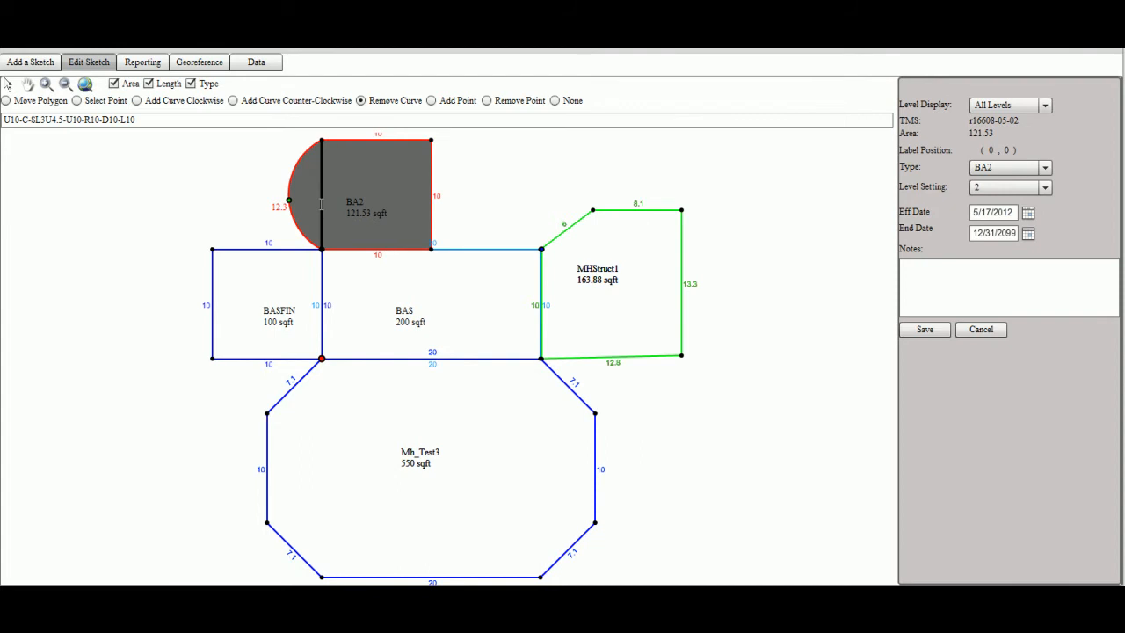
pyautogui.click(322, 204)
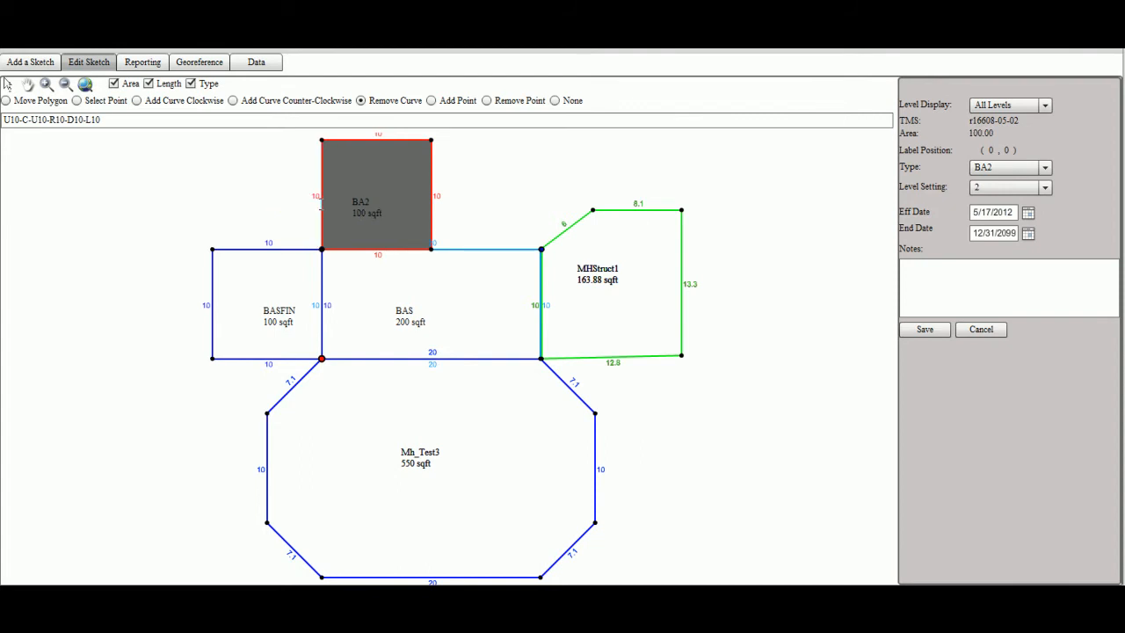
pyautogui.click(931, 334)
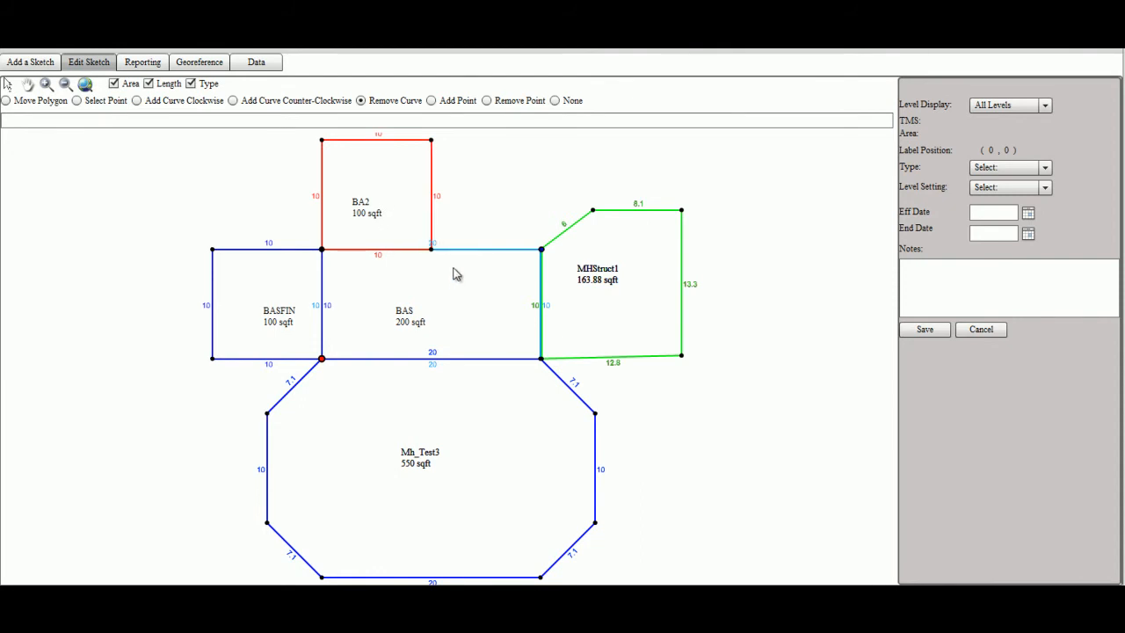
pyautogui.click(354, 193)
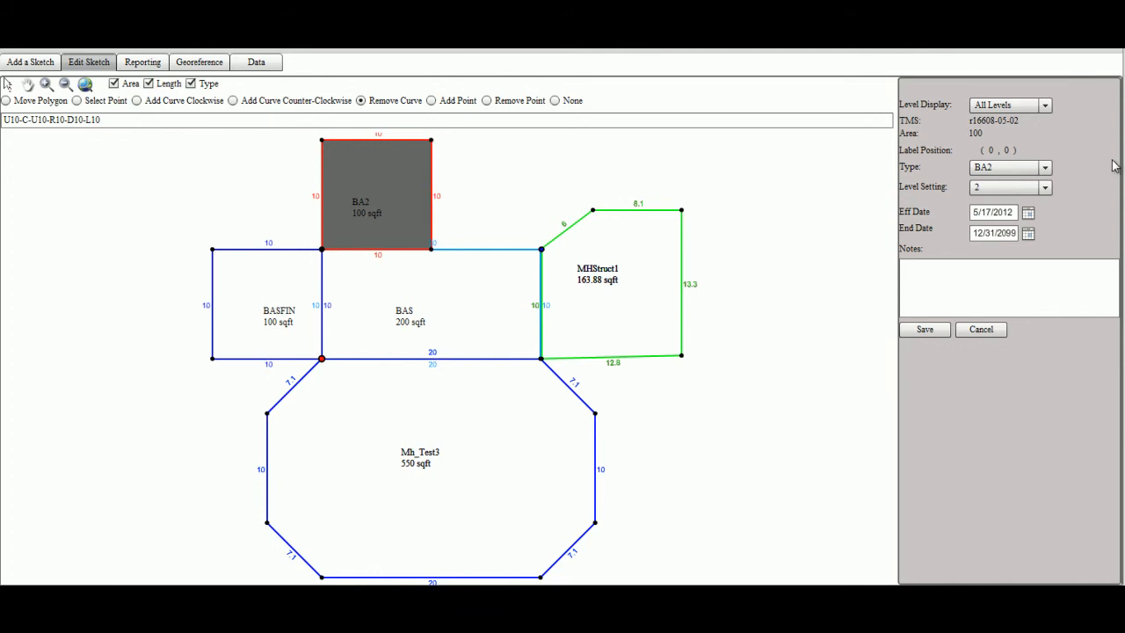
# Set the top area's Type to BAS and save it
pyautogui.click(1046, 168)
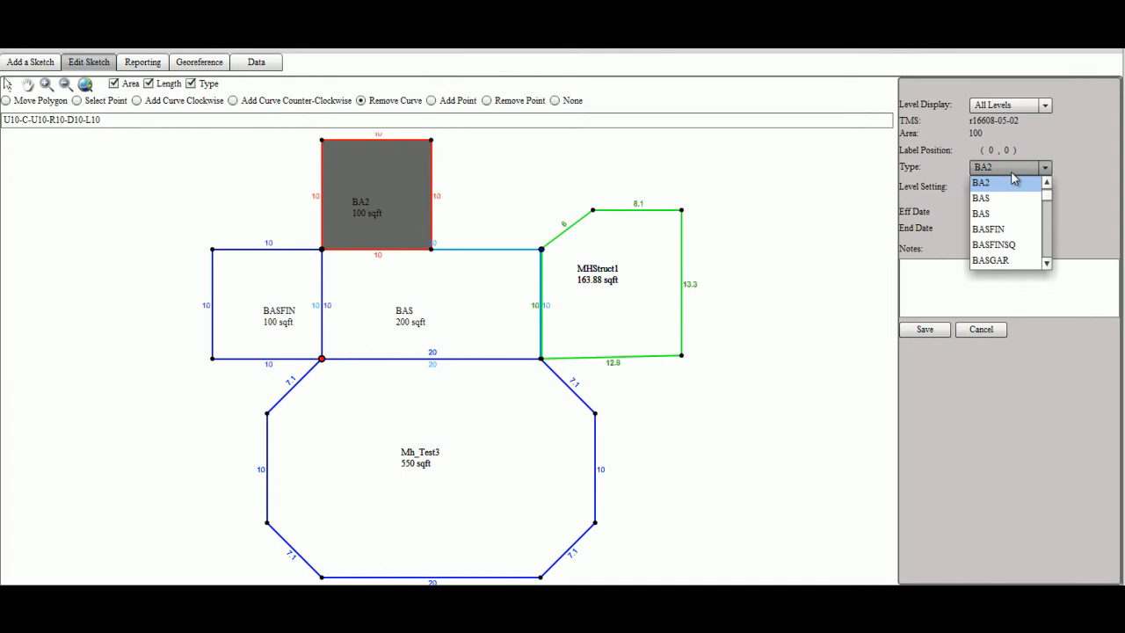
pyautogui.click(986, 200)
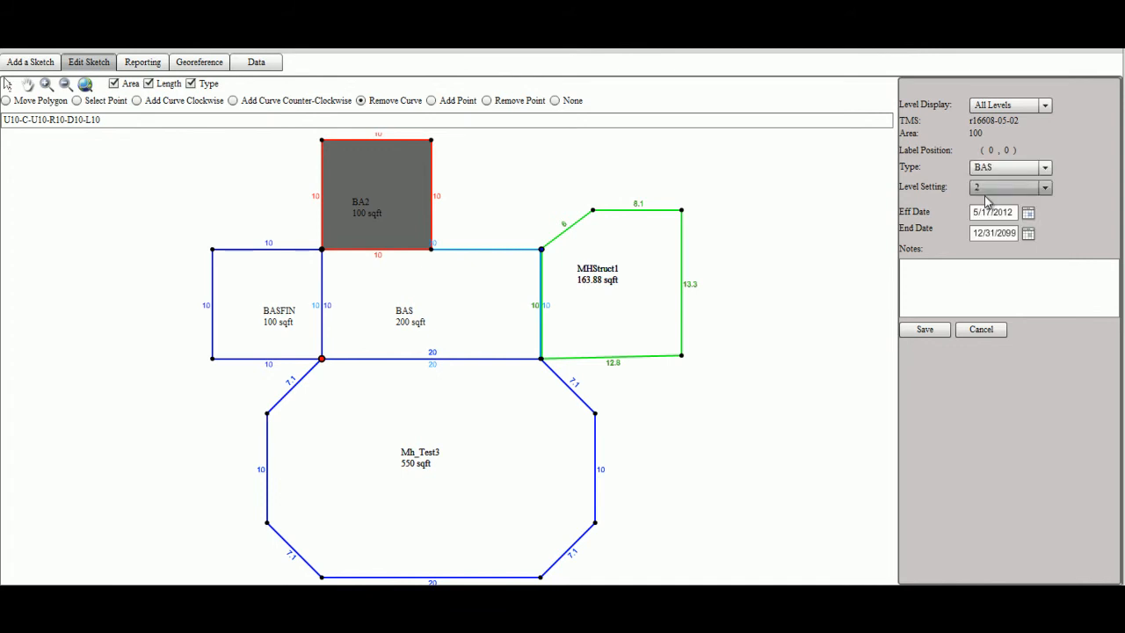
pyautogui.click(907, 335)
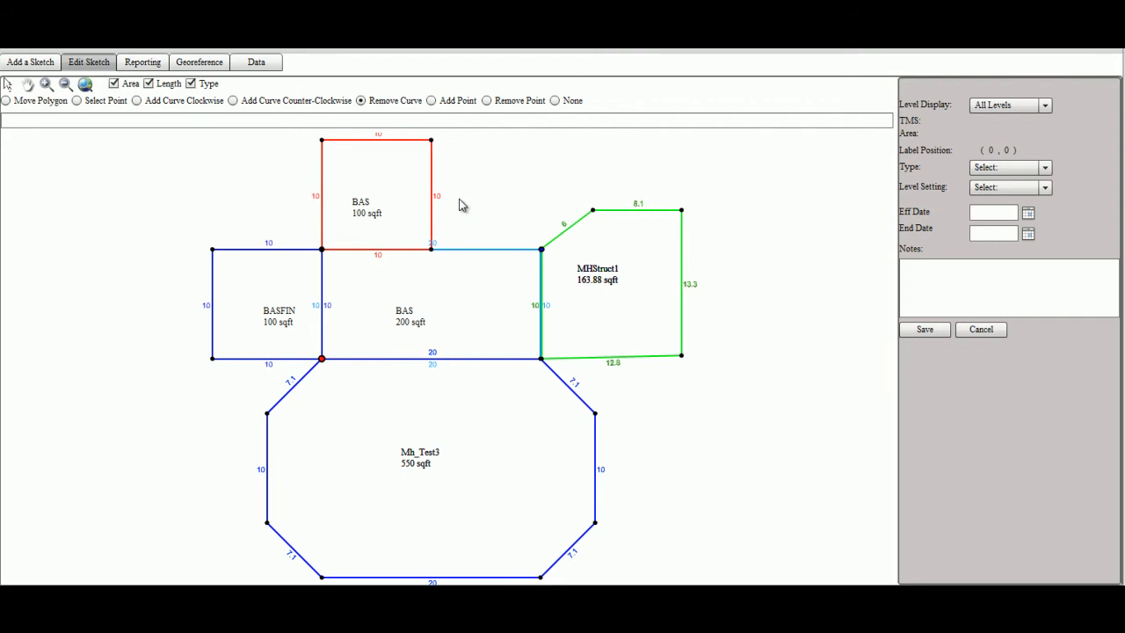
# Set the top BAS area's Level Setting to 1 and save it
pyautogui.click(554, 100)
pyautogui.click(368, 180)
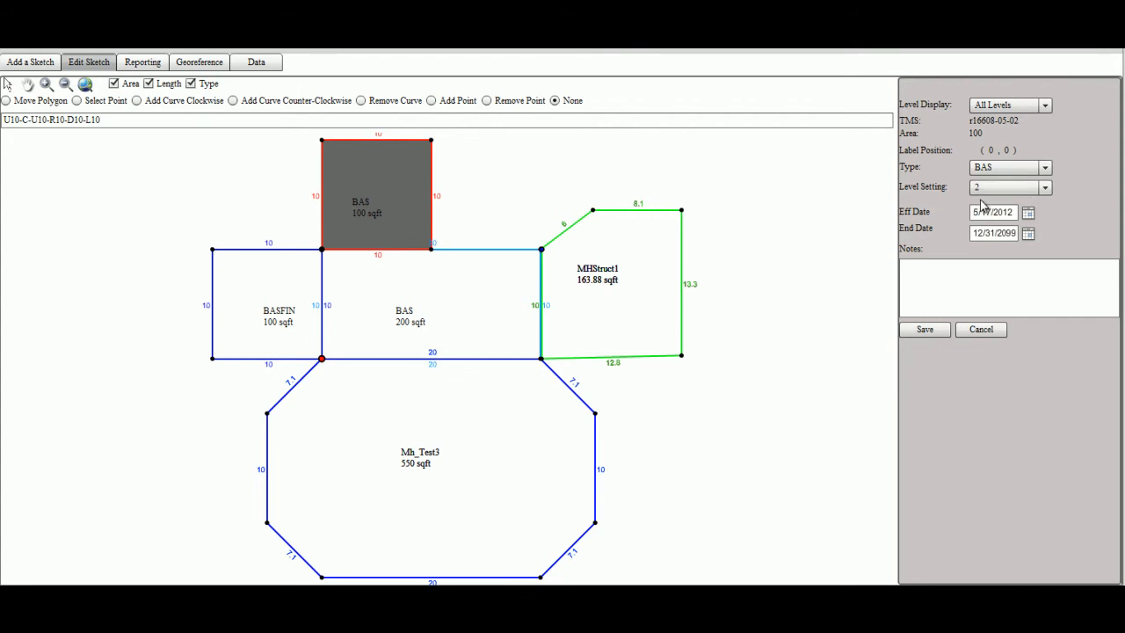
pyautogui.click(1043, 190)
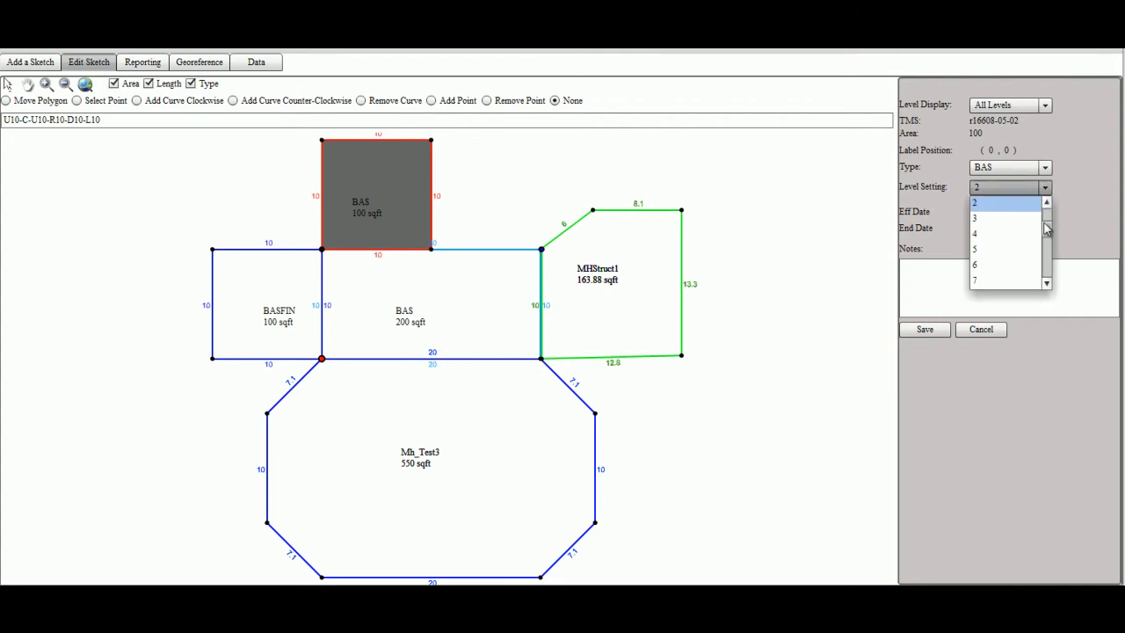
pyautogui.moveTo(1047, 227)
pyautogui.mouseDown()
pyautogui.moveTo(1044, 236)
pyautogui.moveTo(1045, 211)
pyautogui.mouseUp()
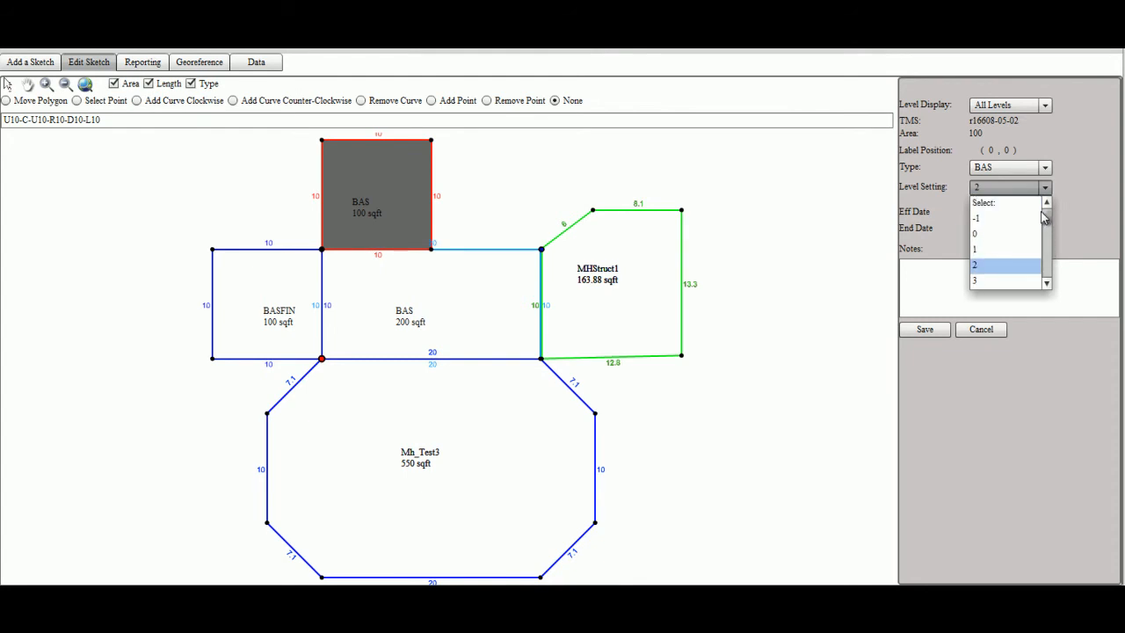
pyautogui.click(1002, 247)
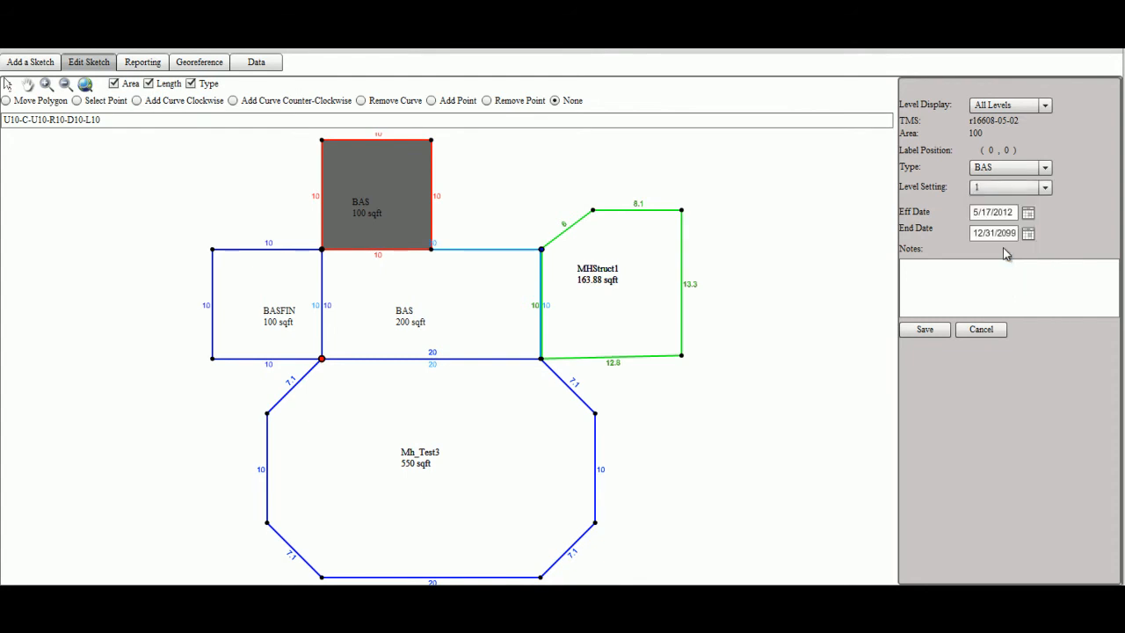
pyautogui.click(926, 329)
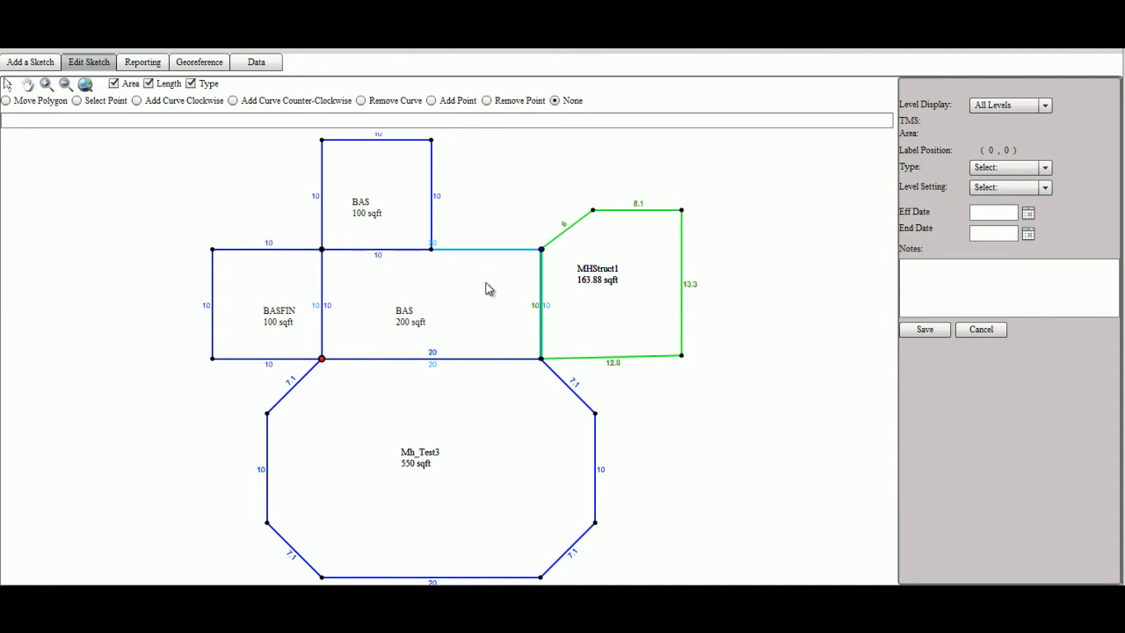
pyautogui.click(391, 207)
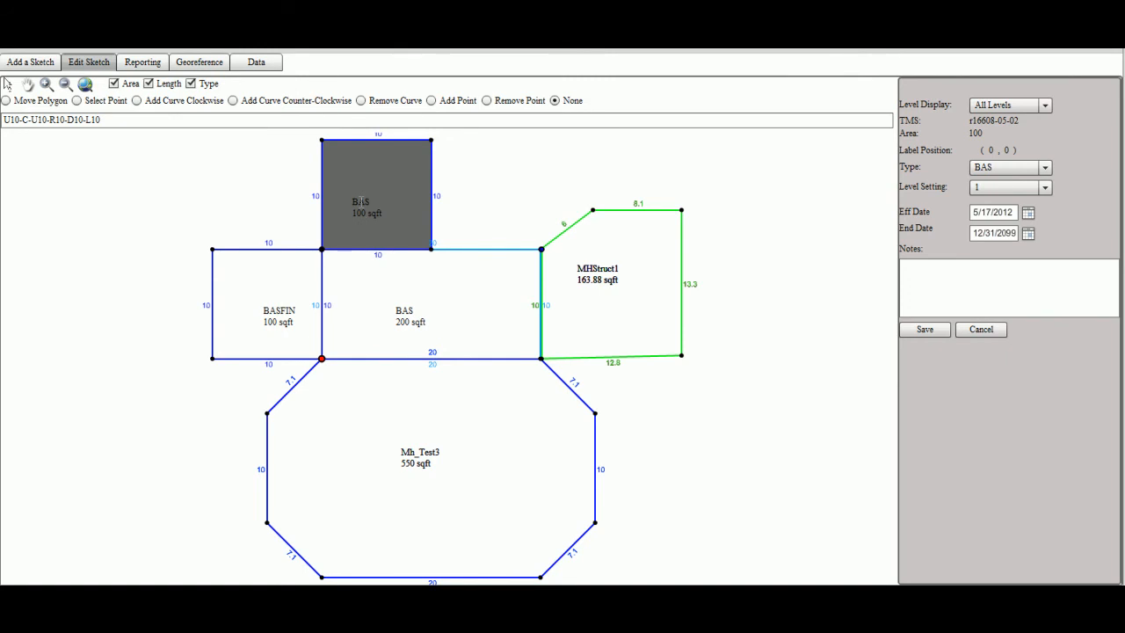
pyautogui.moveTo(367, 217); pyautogui.dragTo(268, 171)
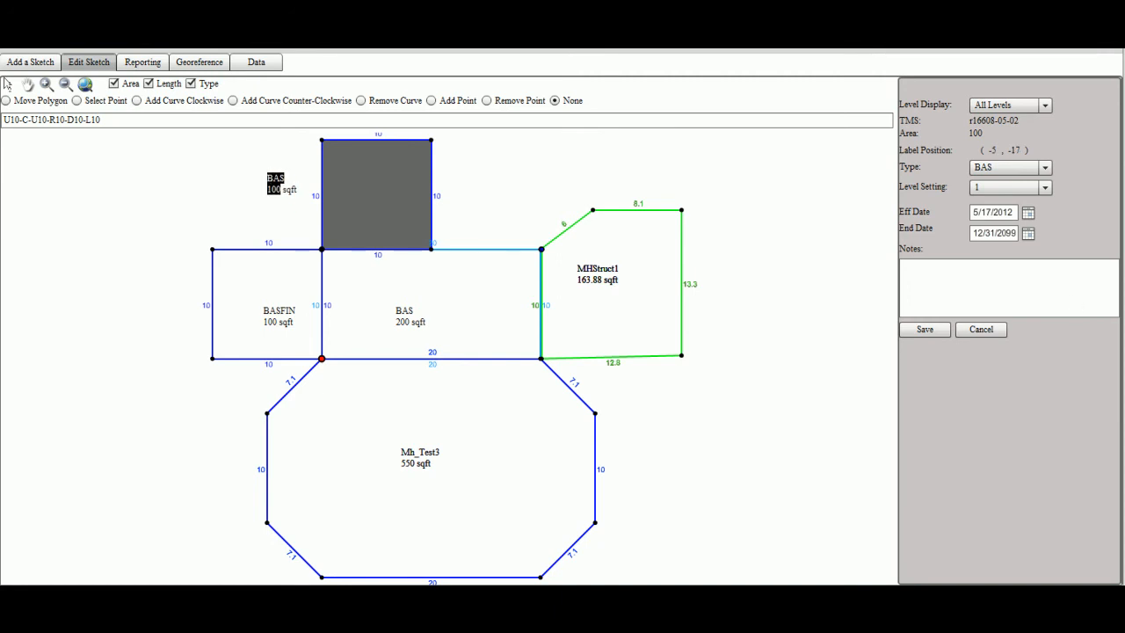
pyautogui.click(930, 336)
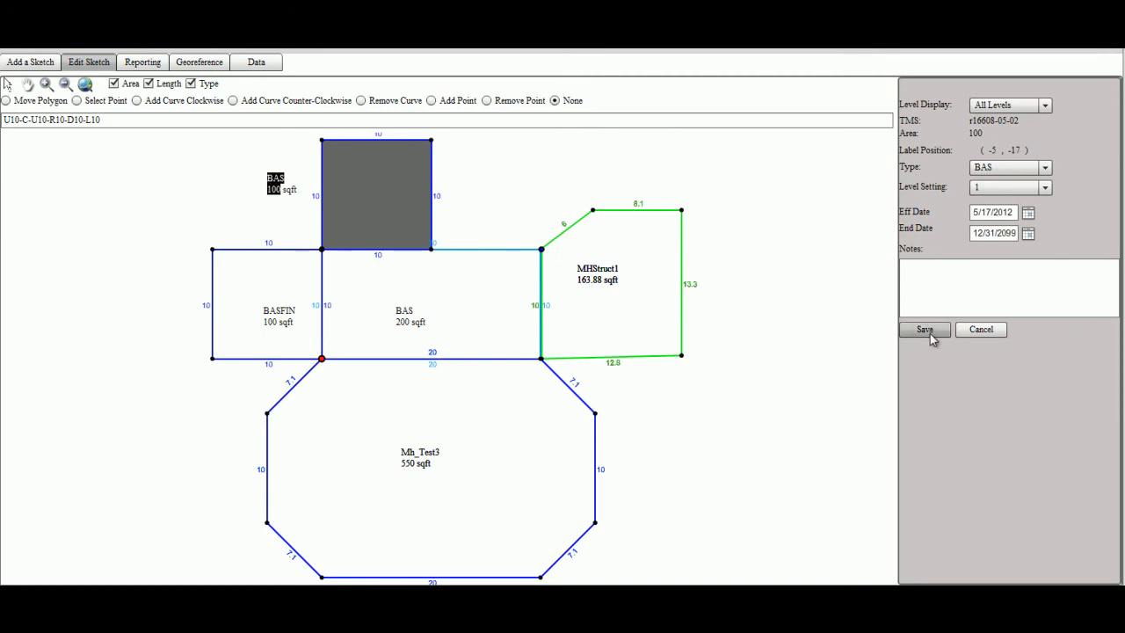
pyautogui.click(997, 331)
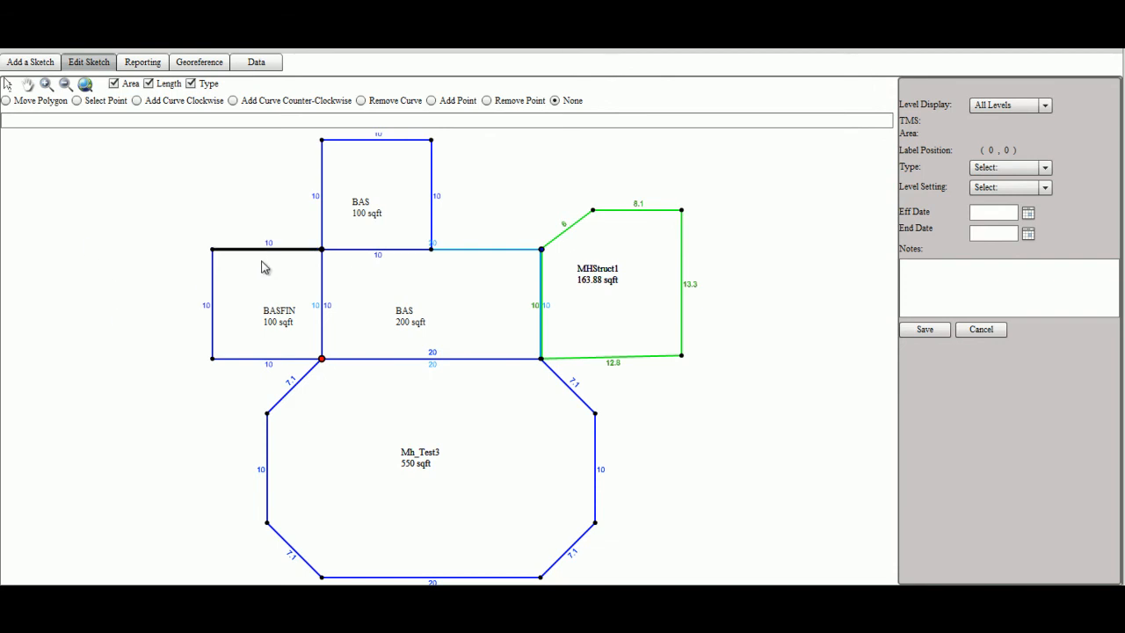
pyautogui.click(249, 302)
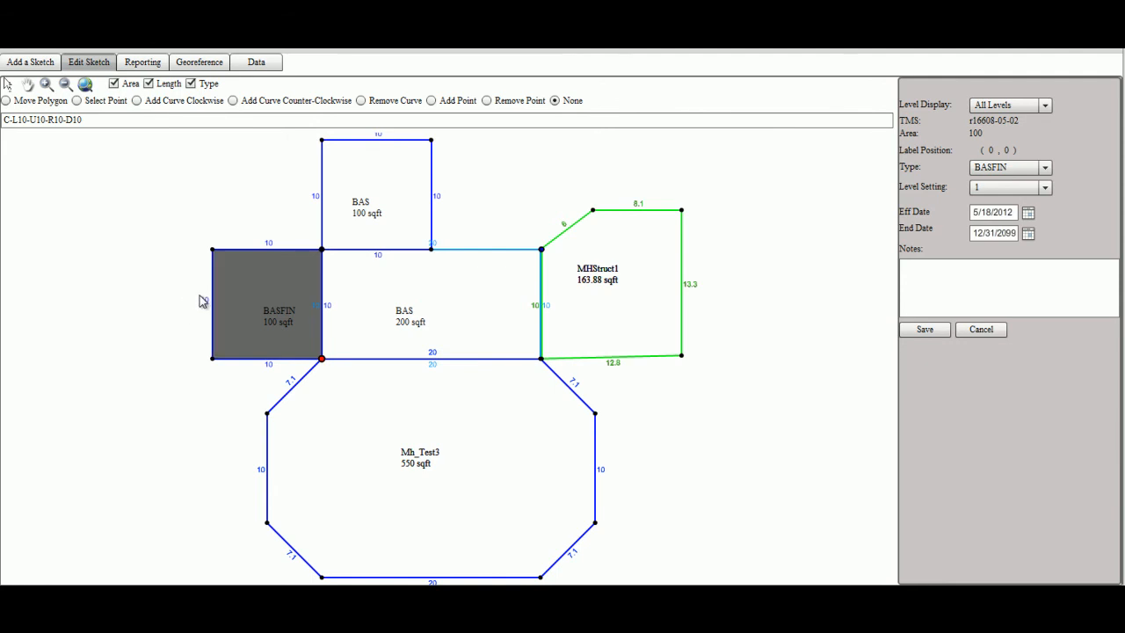
pyautogui.click(937, 333)
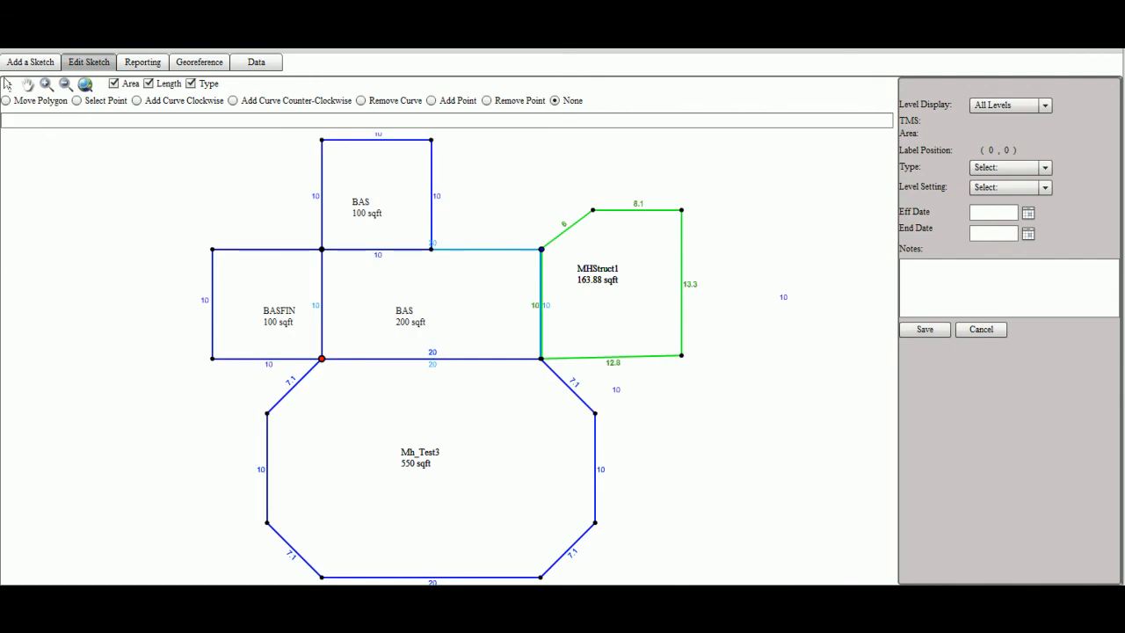
pyautogui.click(6, 101)
pyautogui.click(263, 294)
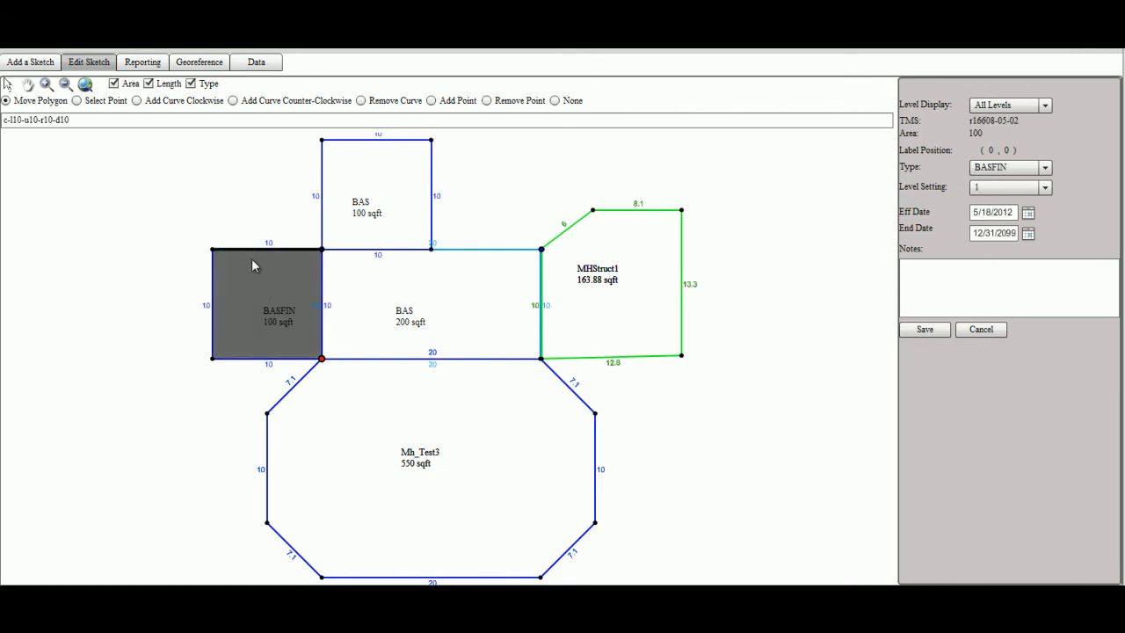
pyautogui.moveTo(261, 279); pyautogui.dragTo(113, 239)
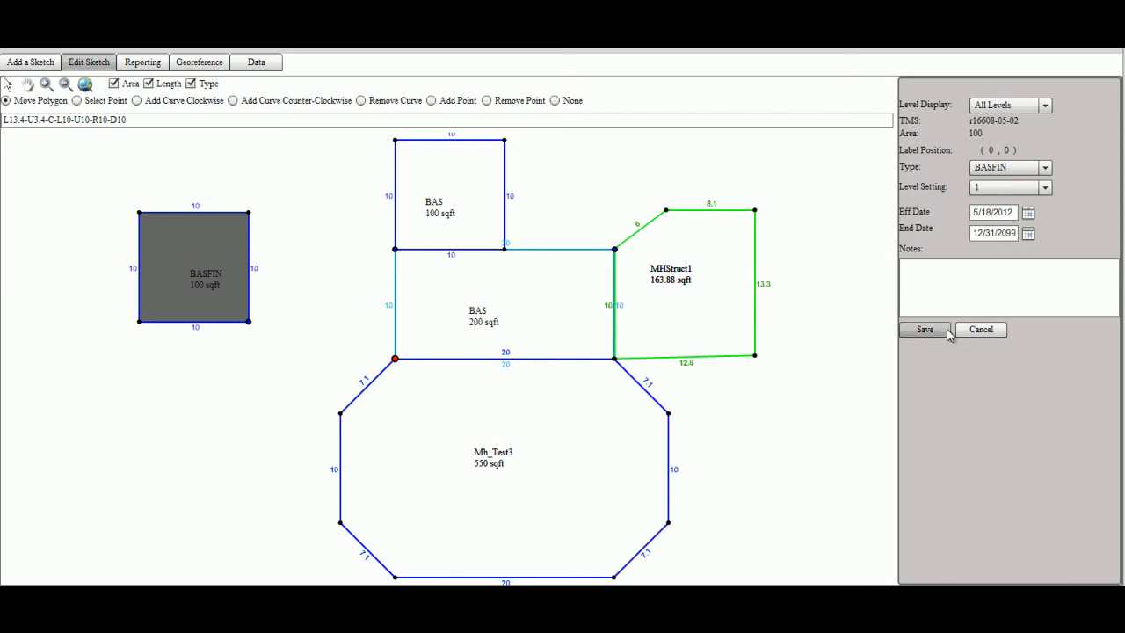
pyautogui.click(1000, 331)
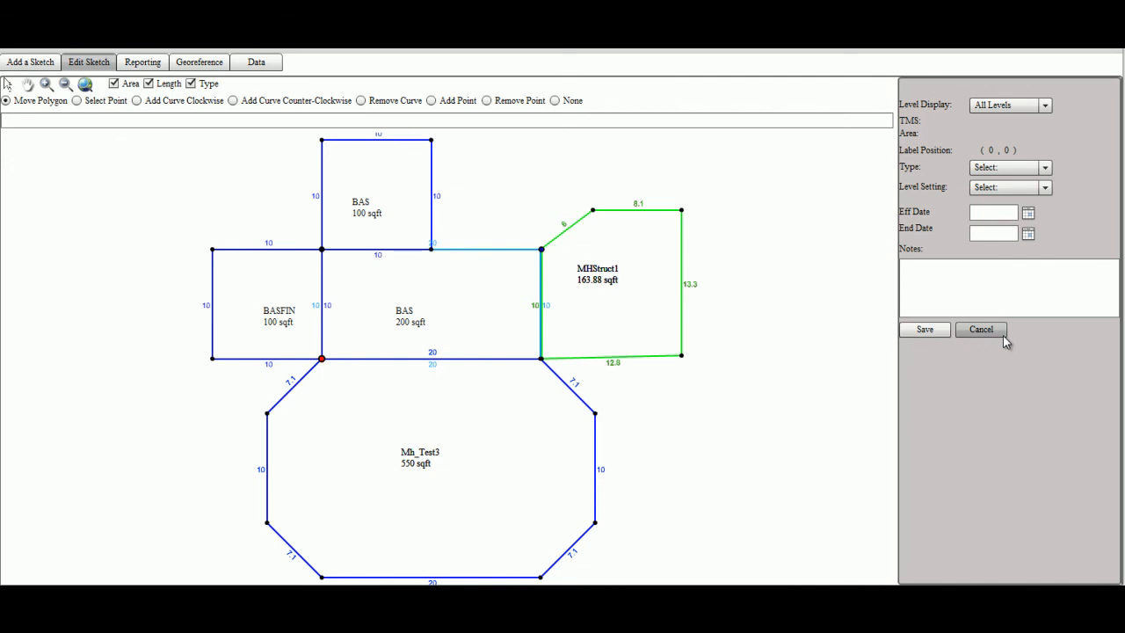